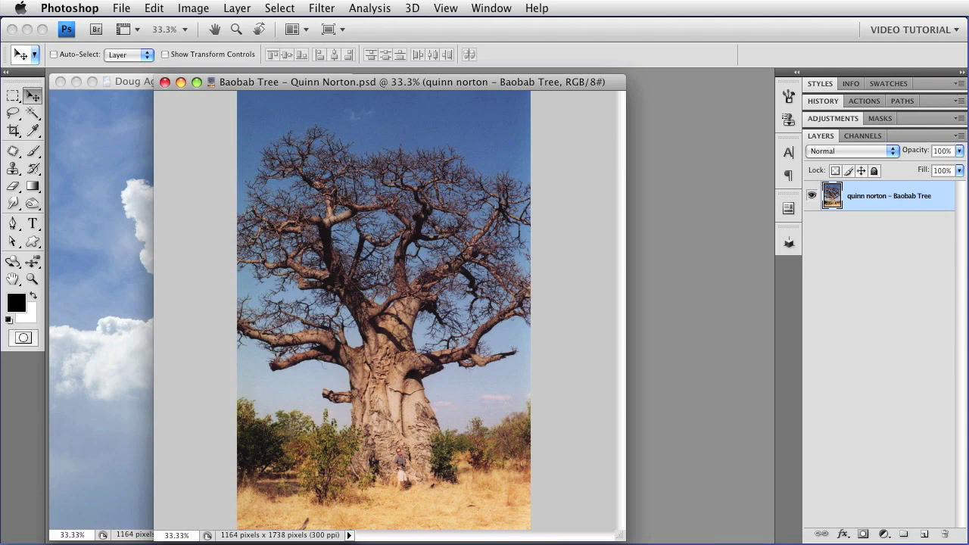
left_click(78, 444)
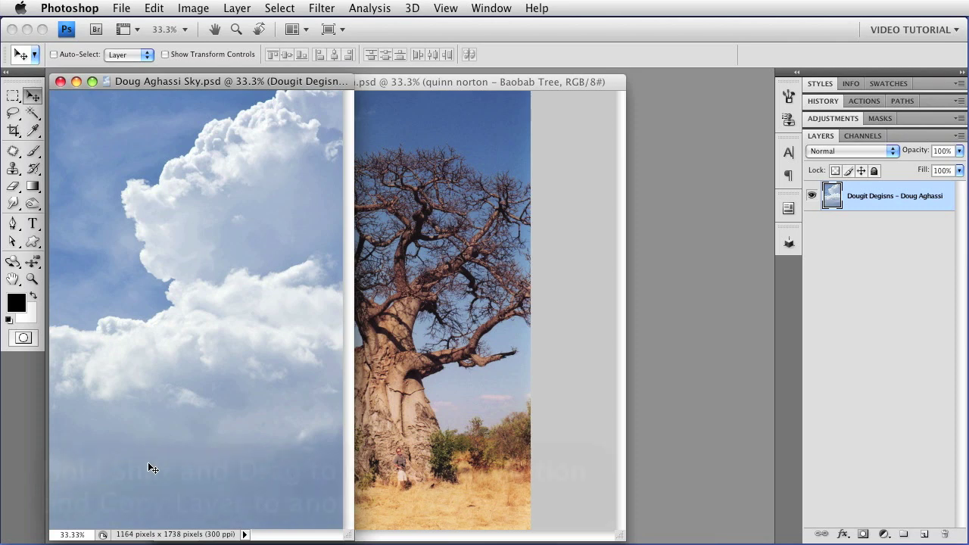
Step: Drag the cloudy sky layer into the Baobab Tree document as a new layer above the tree
left_click_drag(171, 428, 451, 451)
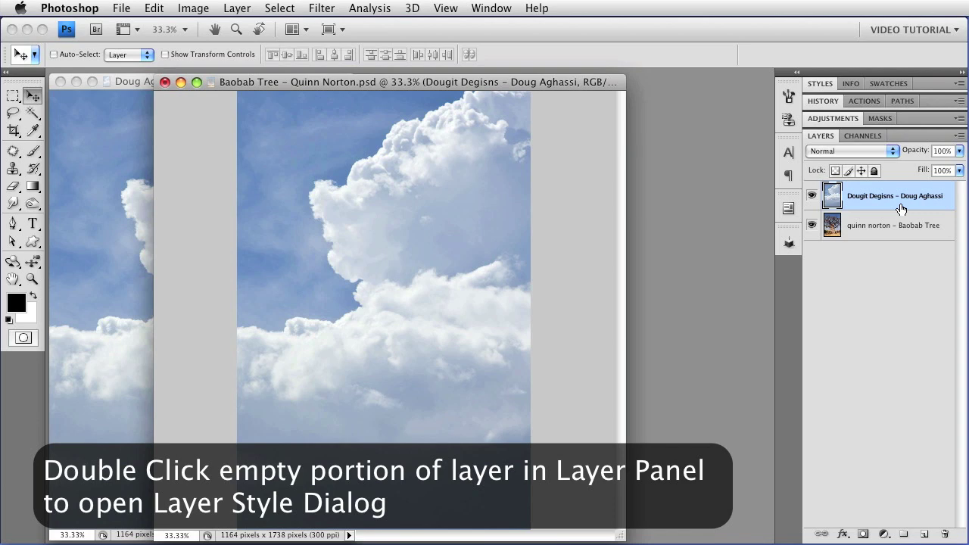
double_click(901, 210)
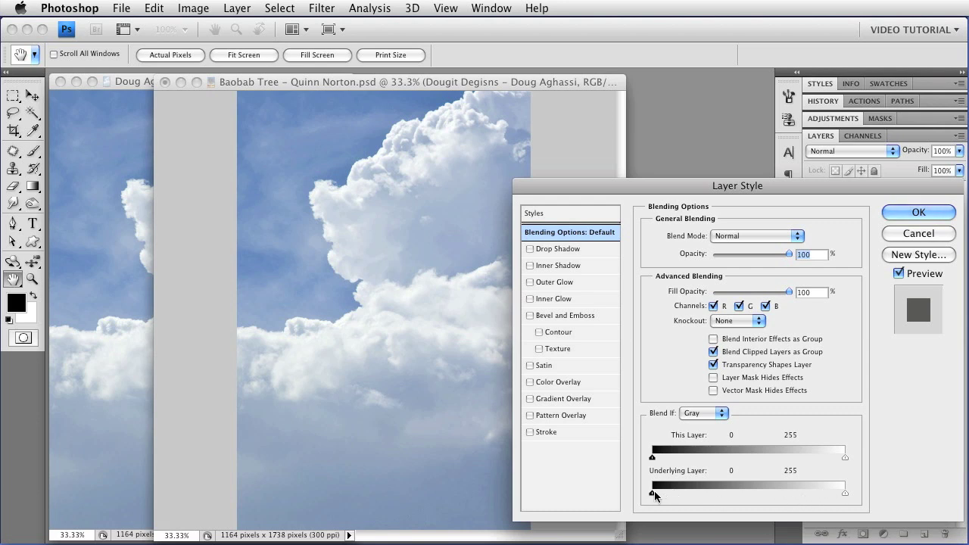
Step: Try the Underlying Layer black slider, then return it to 0 for a 0–255 range
left_click_drag(654, 495, 728, 496)
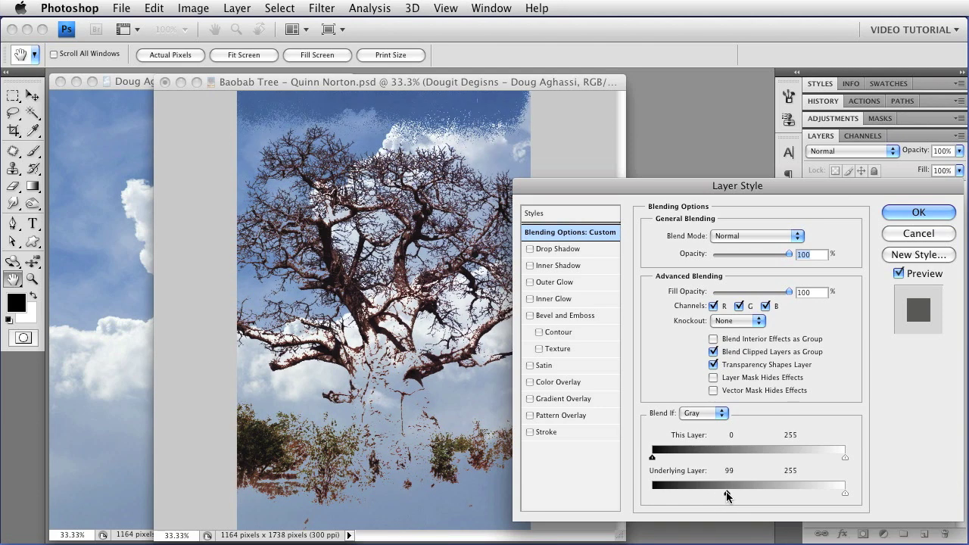
left_click_drag(727, 496, 652, 496)
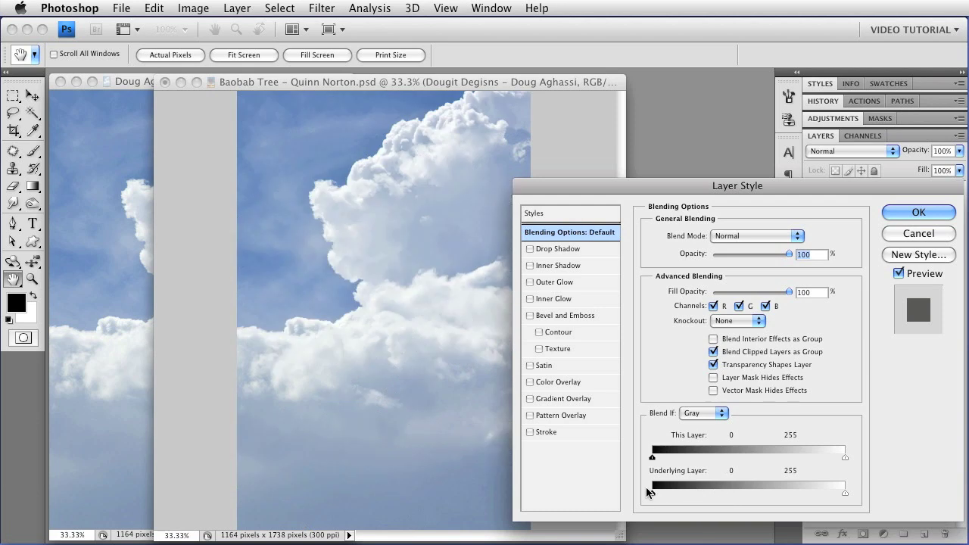
left_click(716, 415)
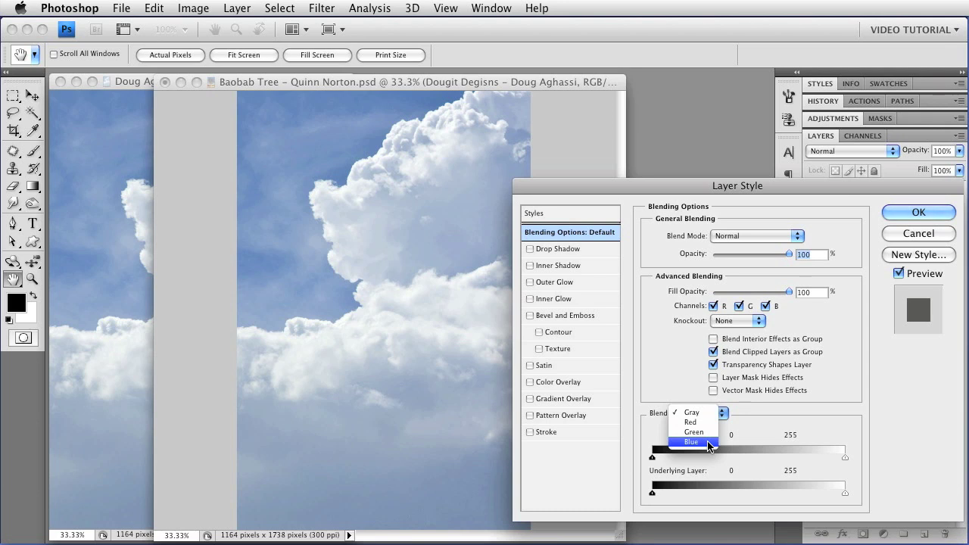
Step: Set Blend If to Blue and move the Underlying Layer black point to 111
left_click(709, 446)
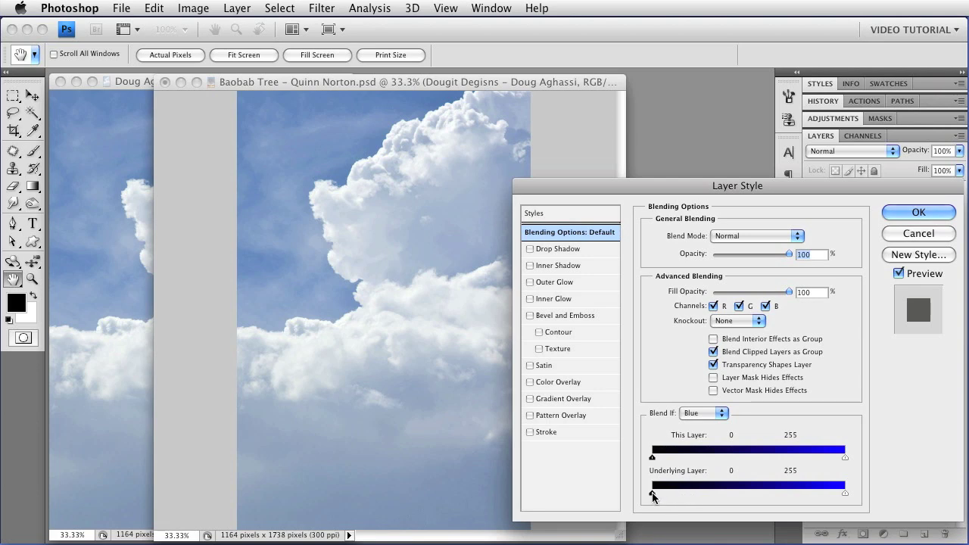
left_click_drag(653, 494, 736, 498)
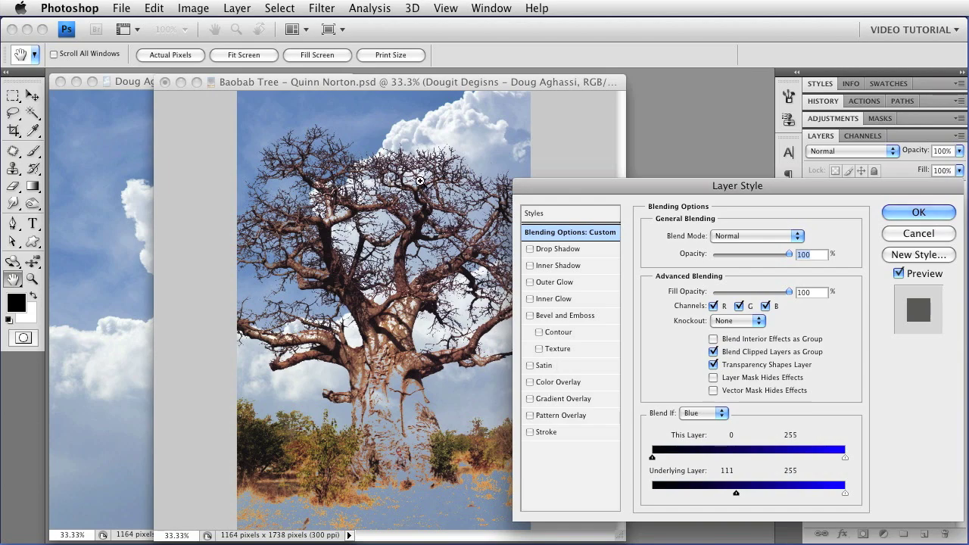
left_click(422, 182, "super")
Step: Zoom into the branches, split the Blue Underlying Layer black point to 98/149, and apply
left_click(421, 245, "super")
left_click(424, 261, "super")
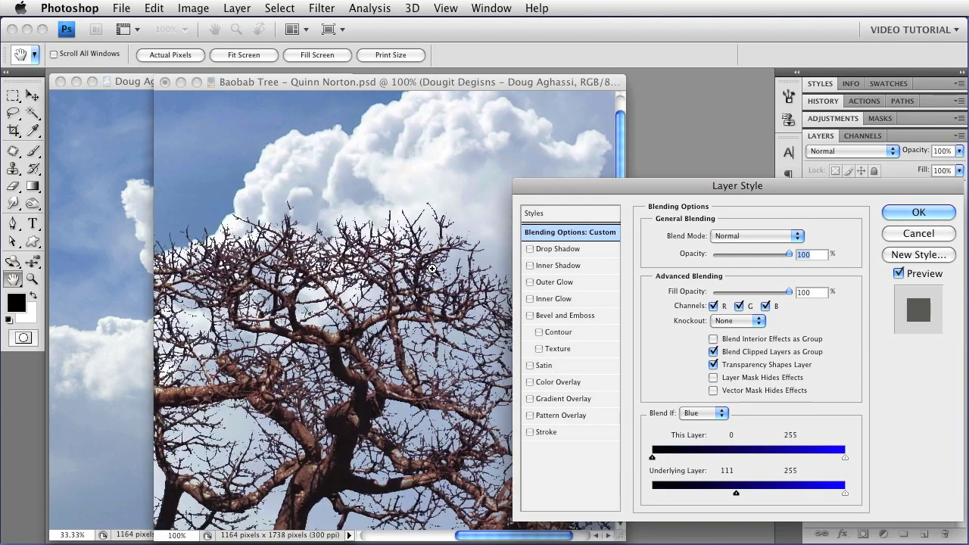
left_click(430, 277, "super")
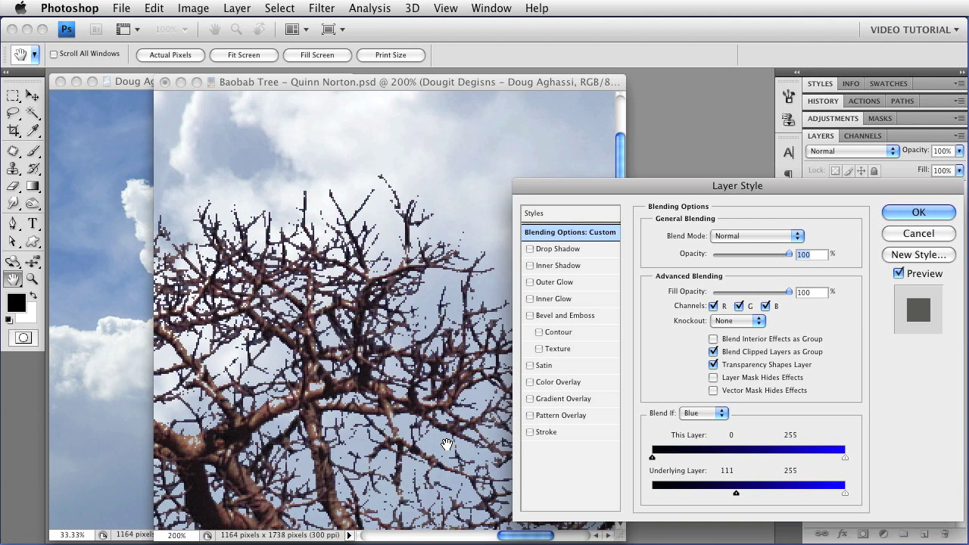
key("alt")
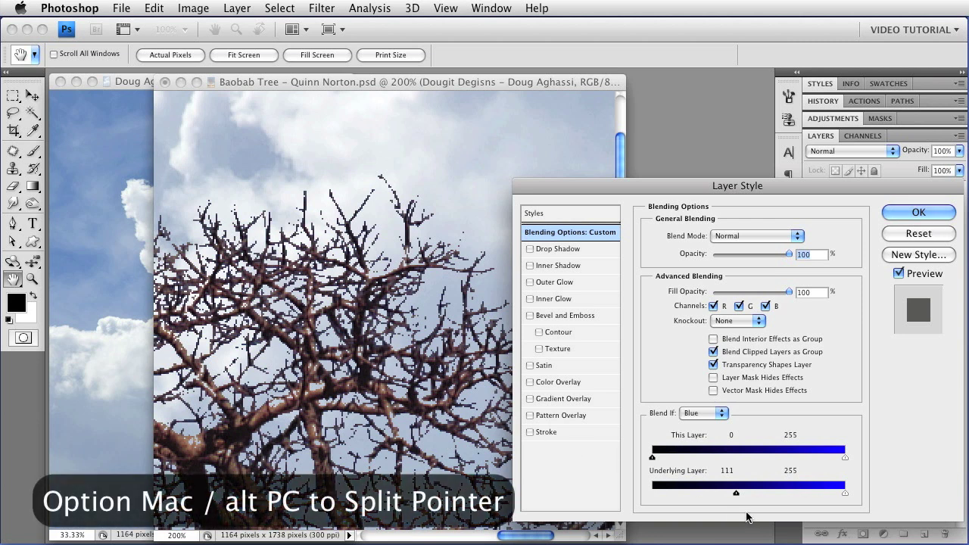
left_click_drag(739, 500, 765, 500)
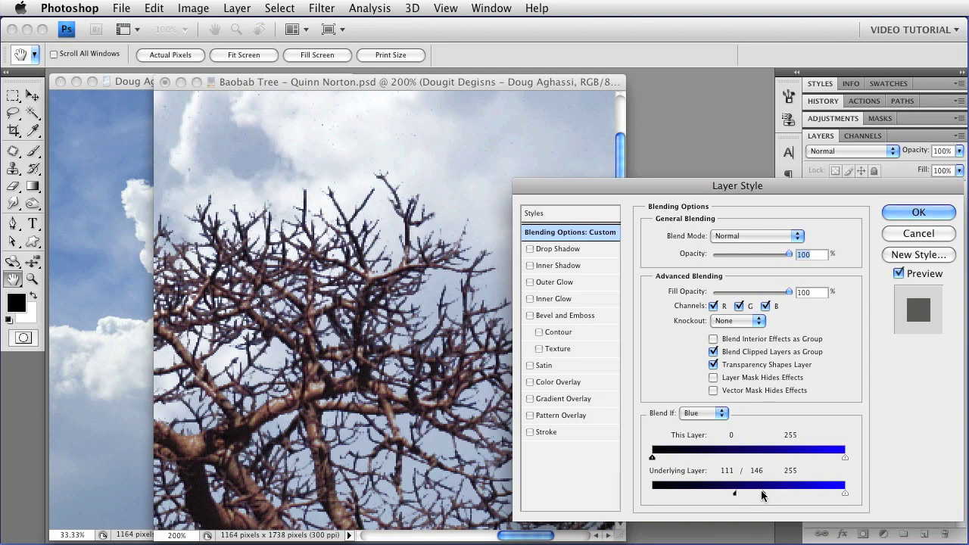
left_click_drag(763, 496, 727, 497)
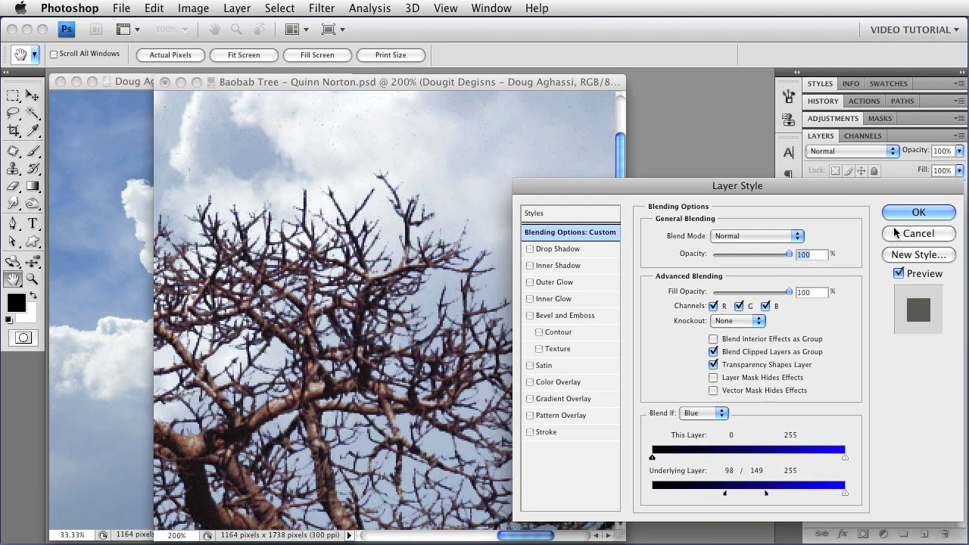
left_click(909, 212)
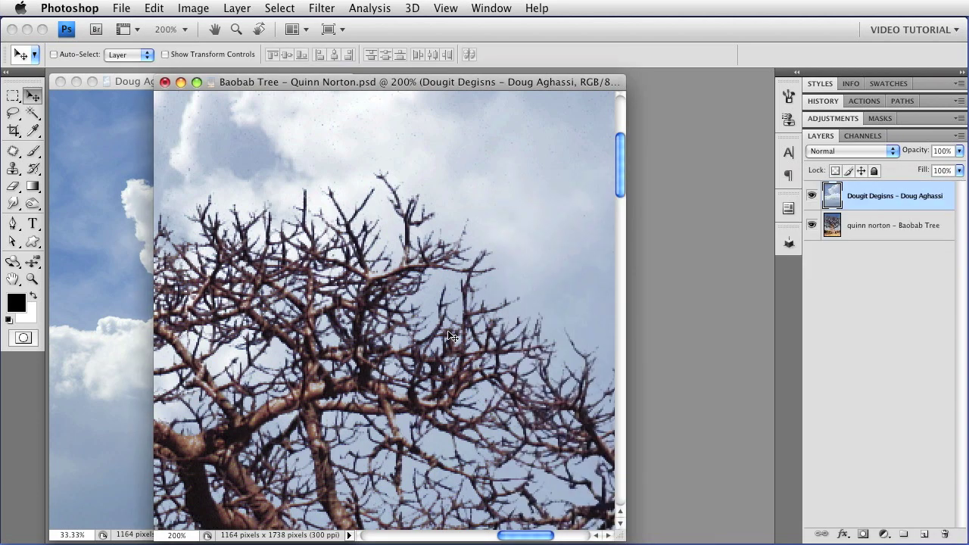
Step: Zoom out to 33.3% and hide the sky layer to show the original tree photo
left_click(428, 317, "alt+super")
left_click(428, 316, "alt+super")
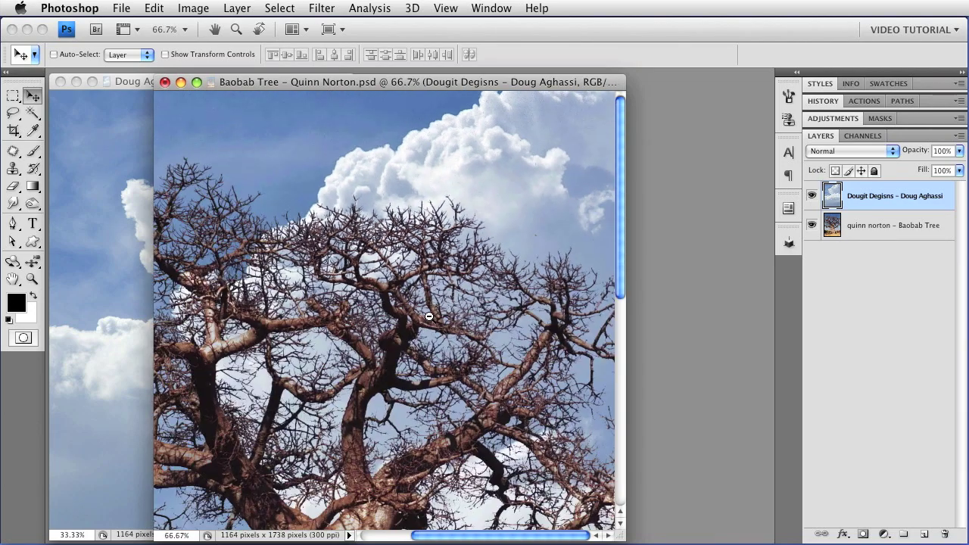
left_click(428, 317, "alt+super")
left_click(429, 316, "alt+super")
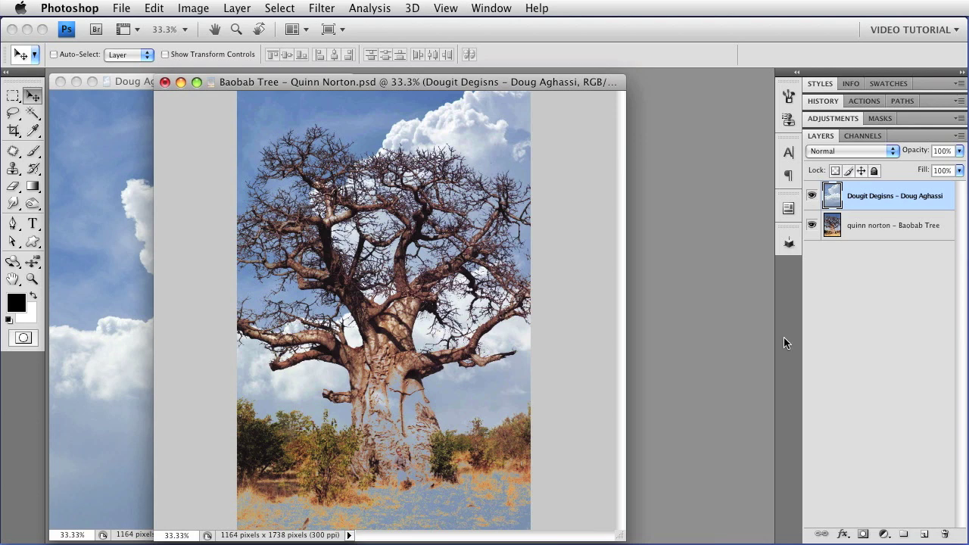
left_click(812, 195)
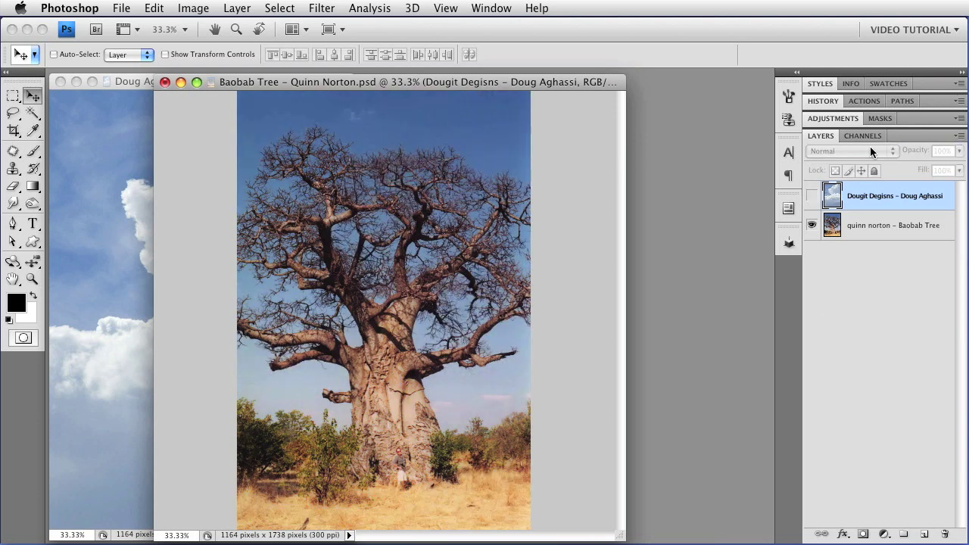
Step: View the Blue and Red channels individually, then return to the full-colour RGB composite
left_click(869, 137)
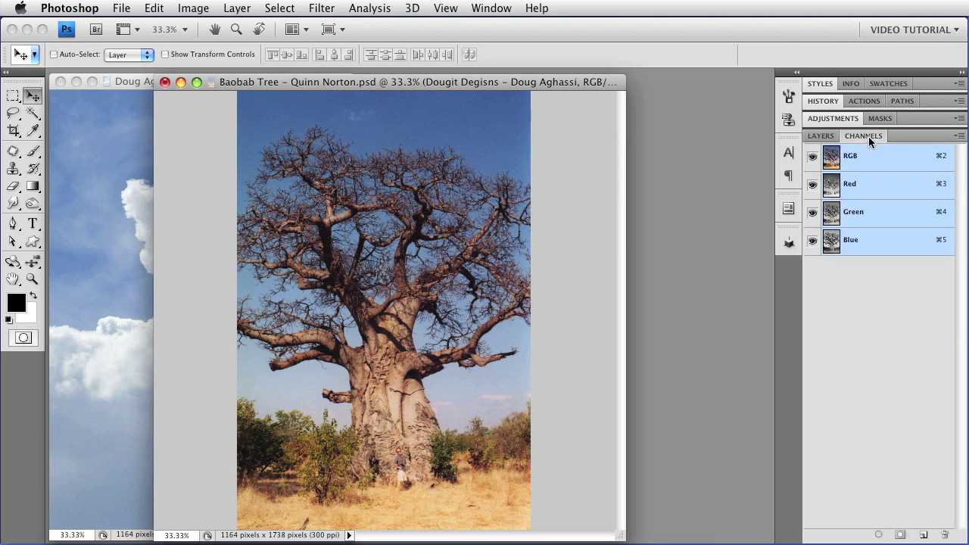
left_click(849, 242)
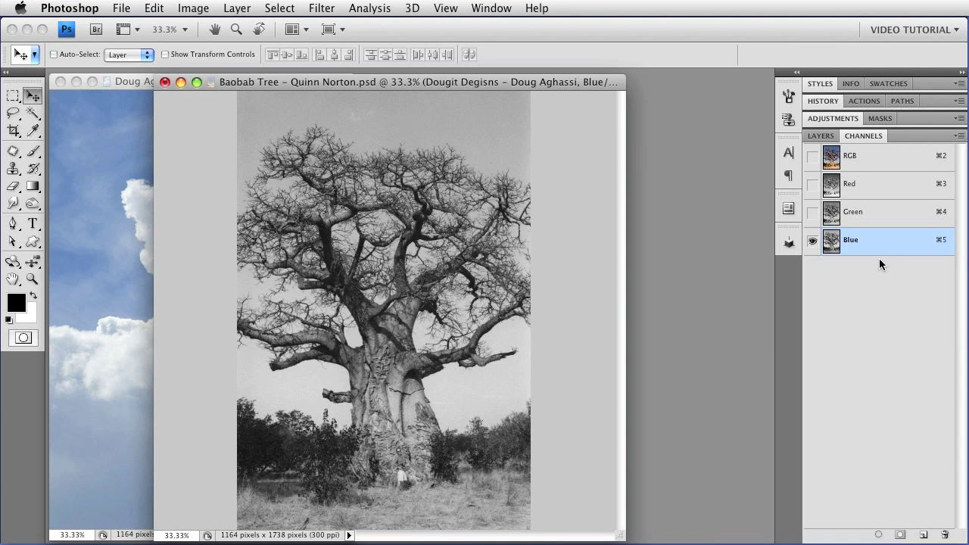
left_click(861, 186)
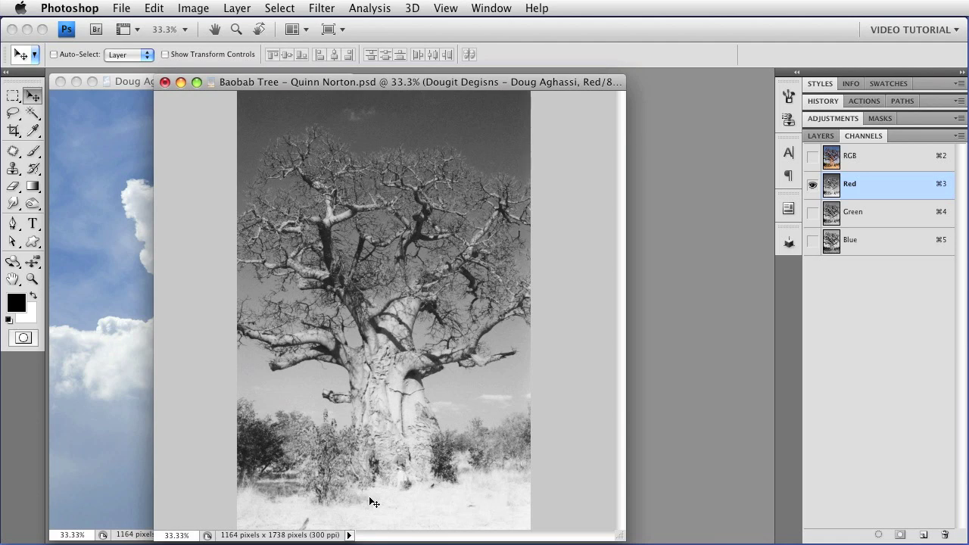
left_click(812, 158)
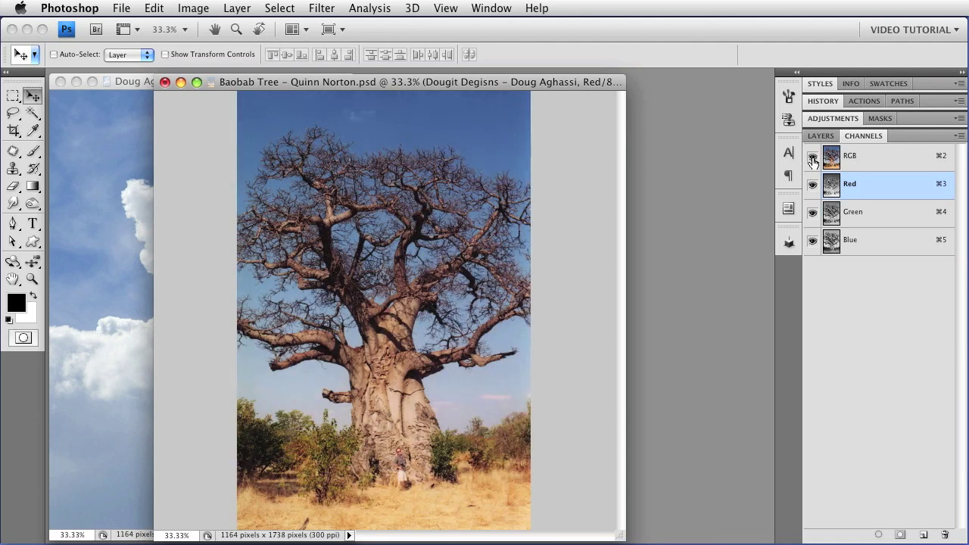
left_click(822, 138)
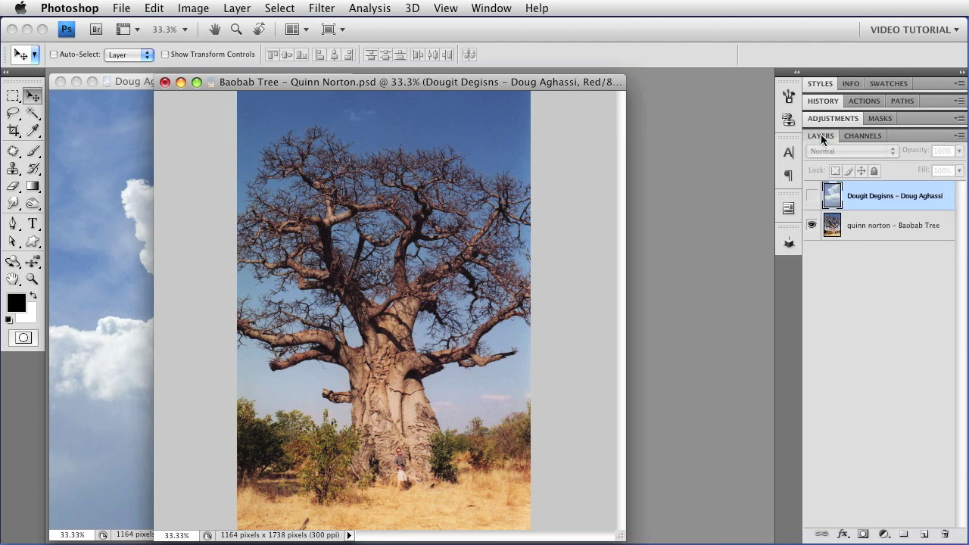
Step: Show the clouds layer and split its Red Blend If Underlying Layer white point to 181/200
left_click(812, 196)
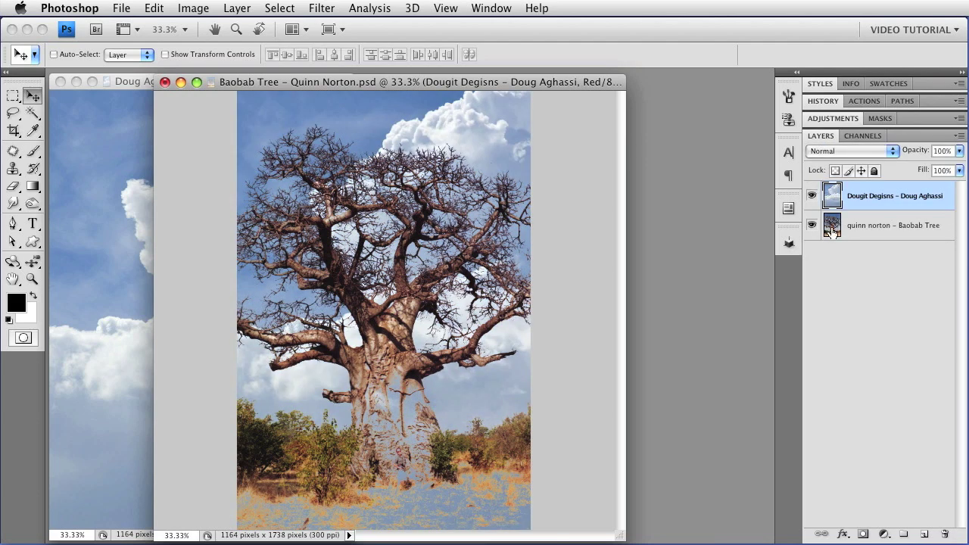
double_click(871, 204)
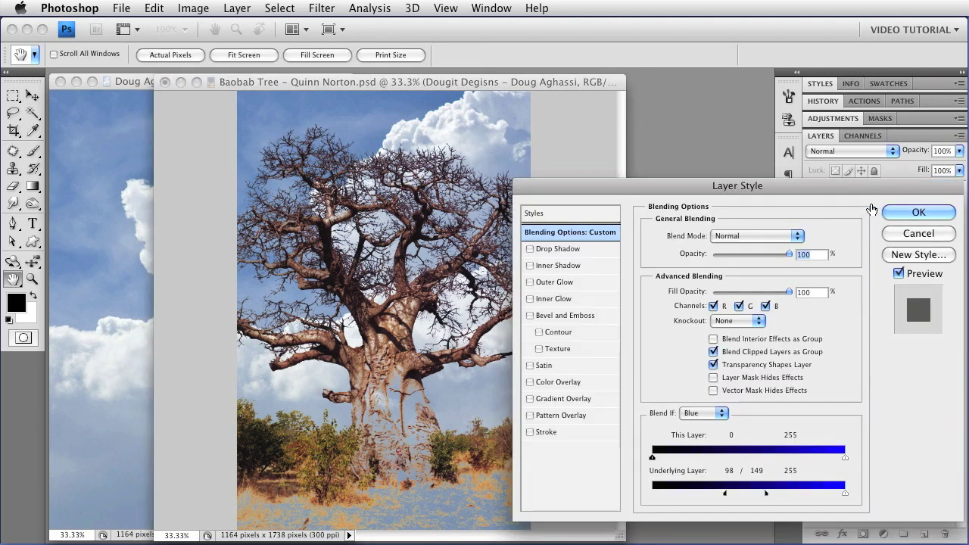
left_click(695, 413)
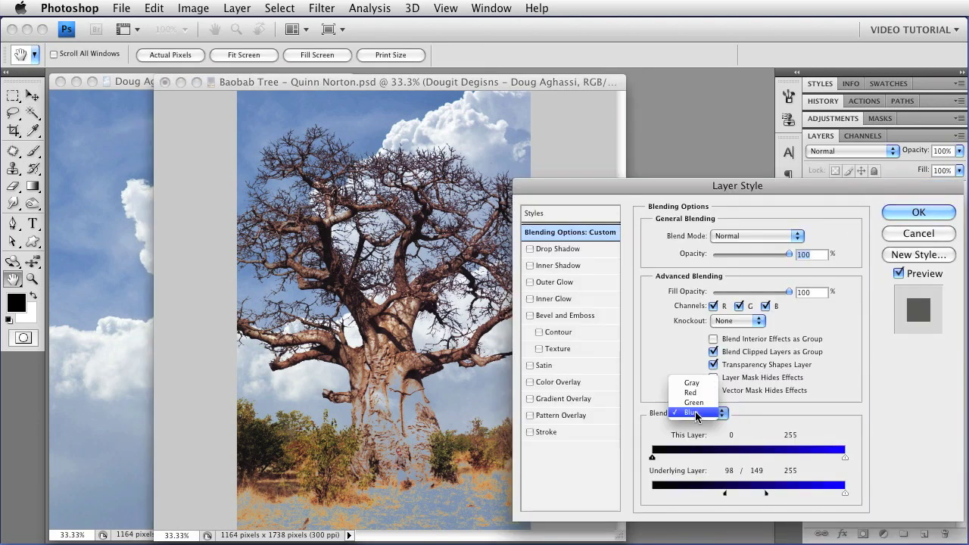
left_click(690, 392)
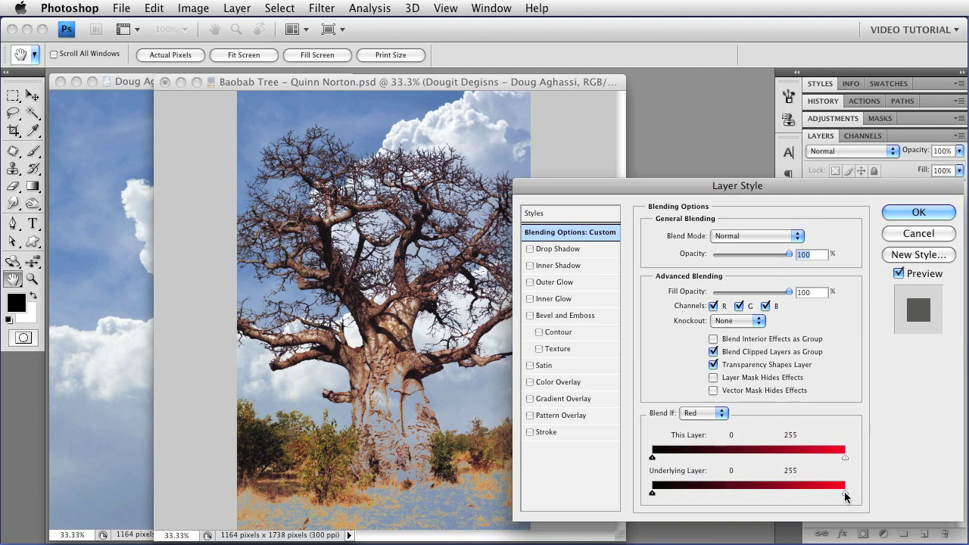
left_click_drag(846, 494, 803, 494)
key("alt")
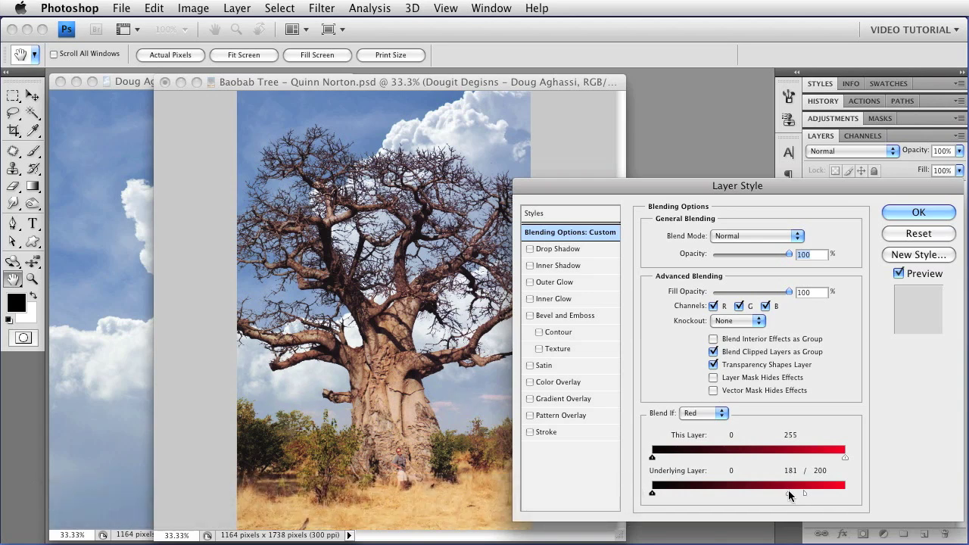
key("Return")
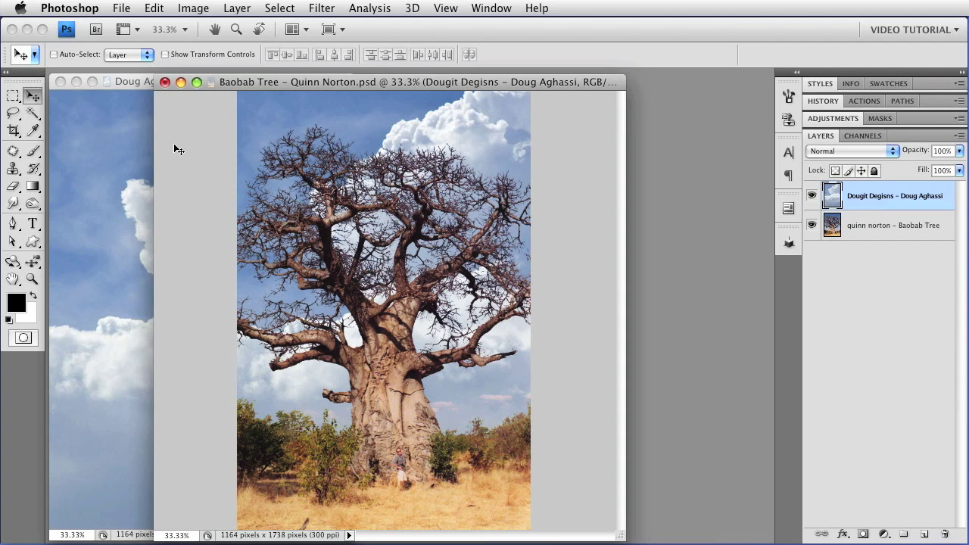
Step: Sample the pale sky blue from the Baobab Tree layer with the Eyedropper set to Current Layer
left_click(33, 130)
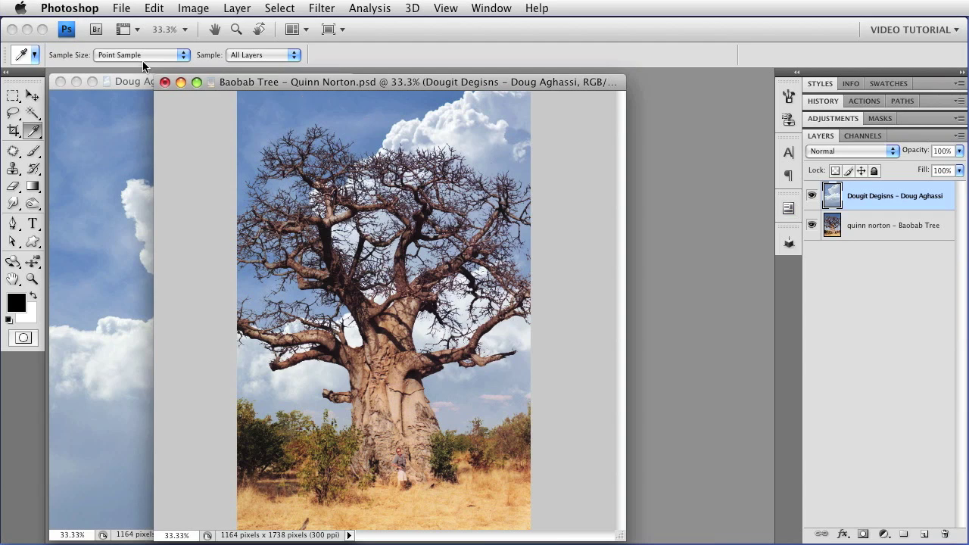
left_click(255, 56)
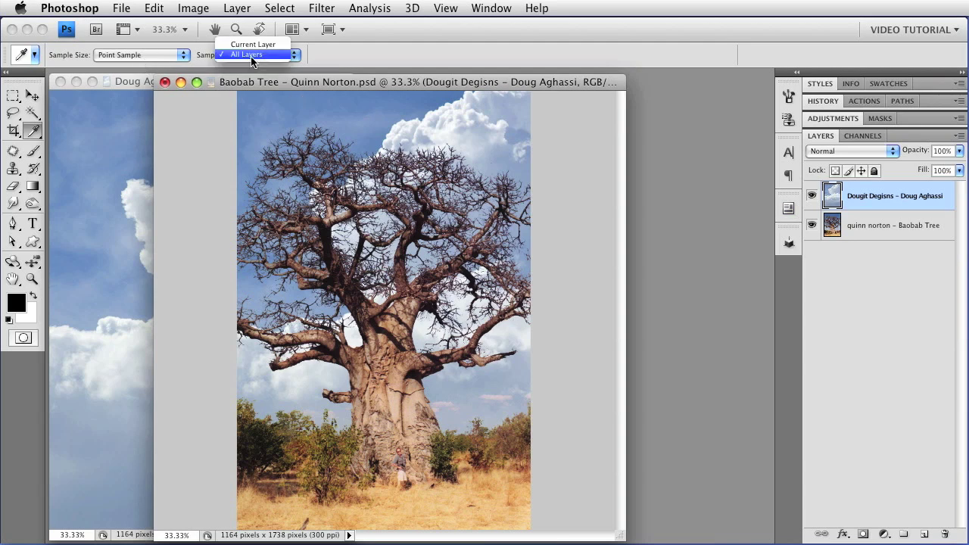
left_click(254, 47)
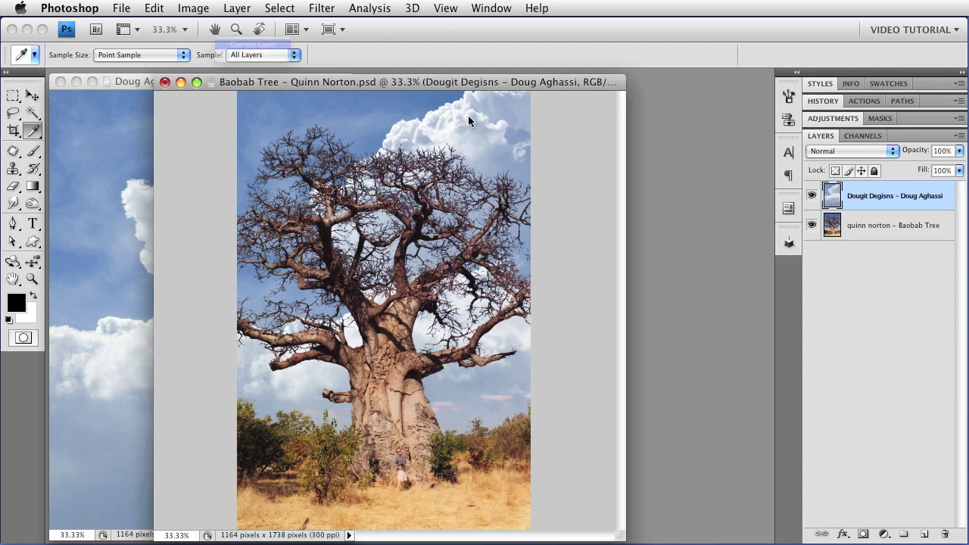
left_click(883, 230)
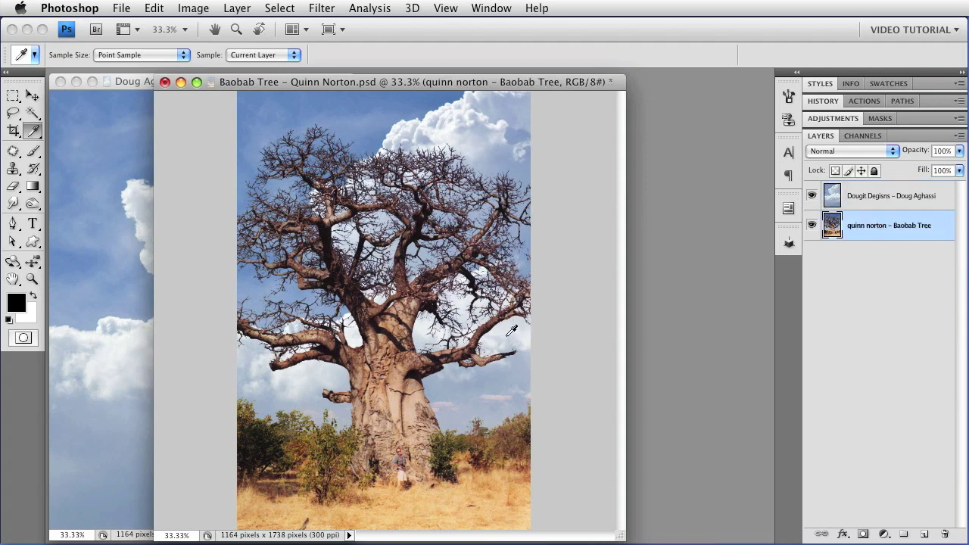
left_click(487, 383)
Step: Add empty Layer 1 above the tree, switch to the Brush, and toggle the clouds layer to compare
left_click(922, 535)
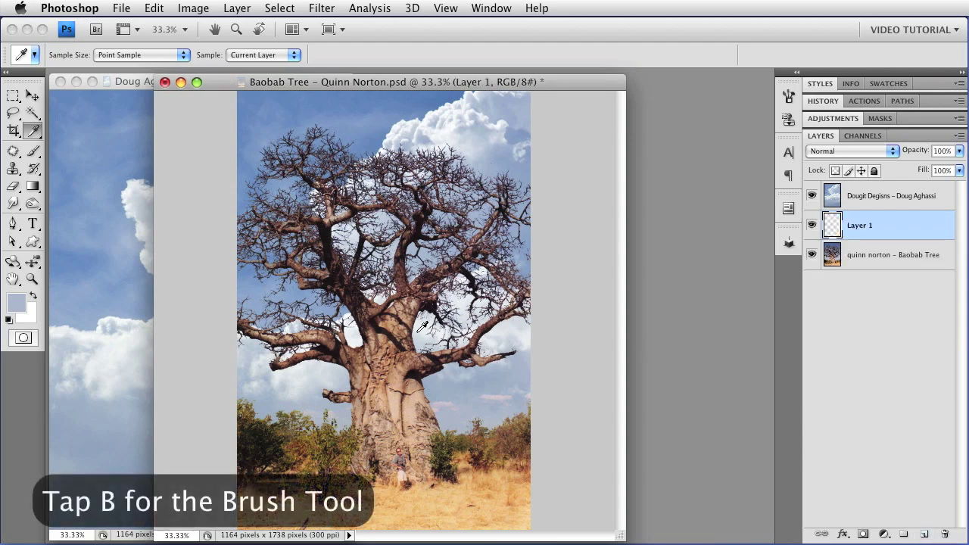
key("b")
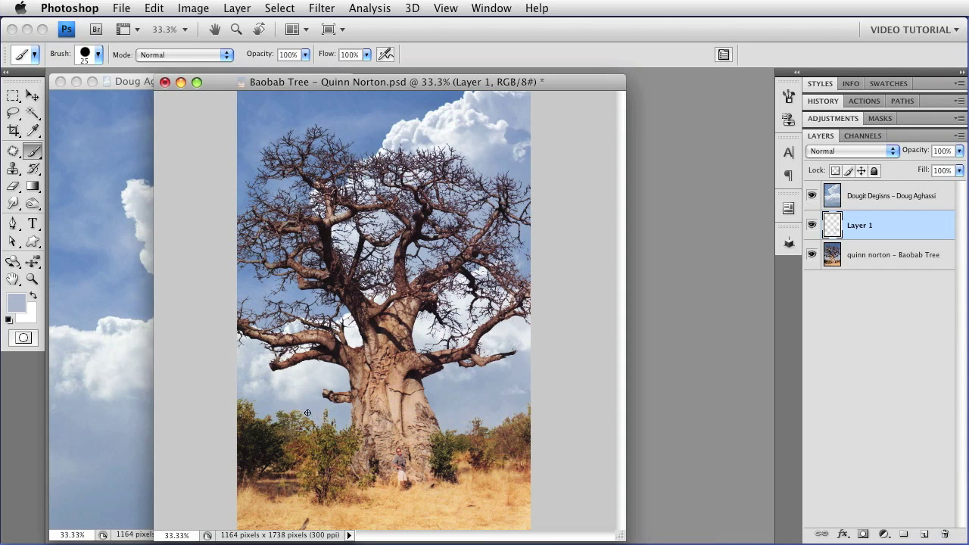
left_click(813, 198)
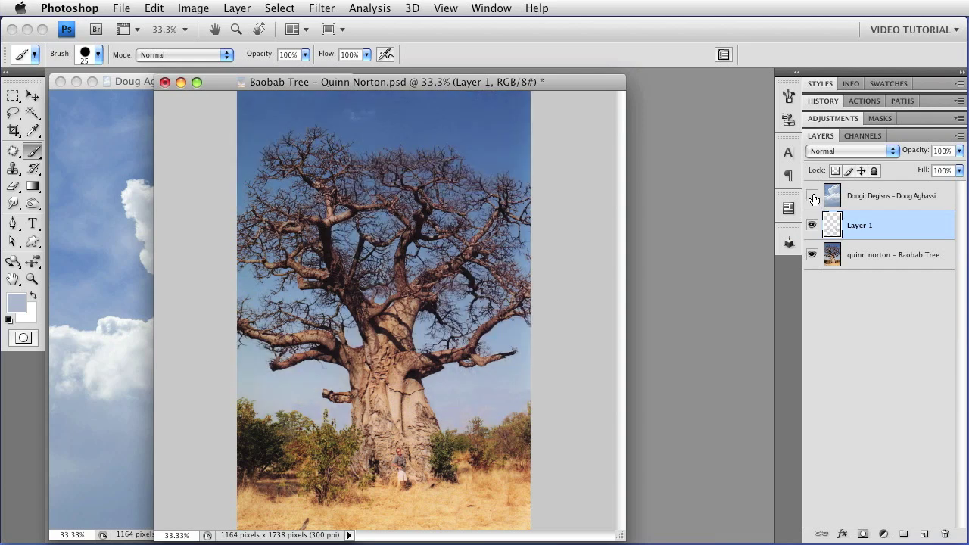
left_click(814, 198)
left_click(812, 197)
left_click(813, 197)
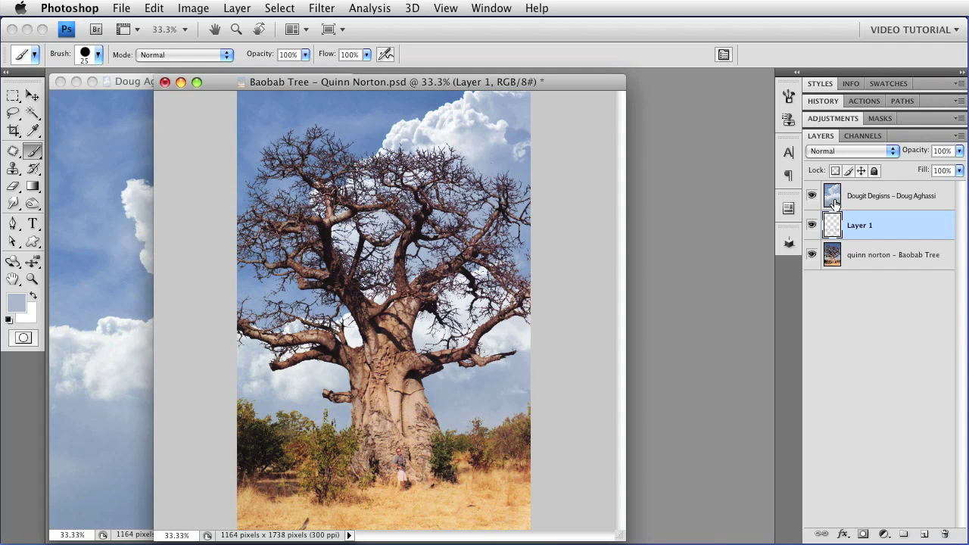
left_click(833, 259)
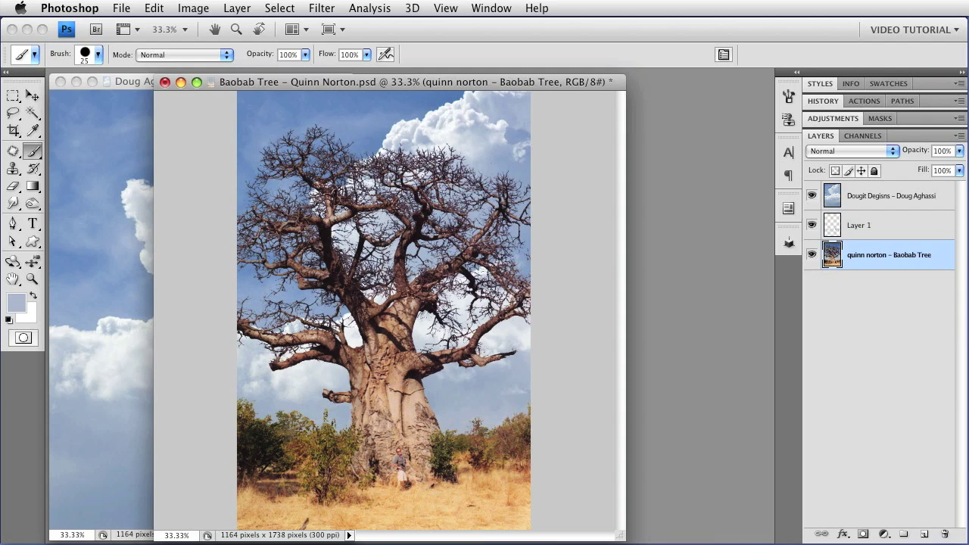
Step: Sample the sandy tan trunk colour from the Baobab Tree photo, then select Layer 1 again
key("i")
left_click(399, 398)
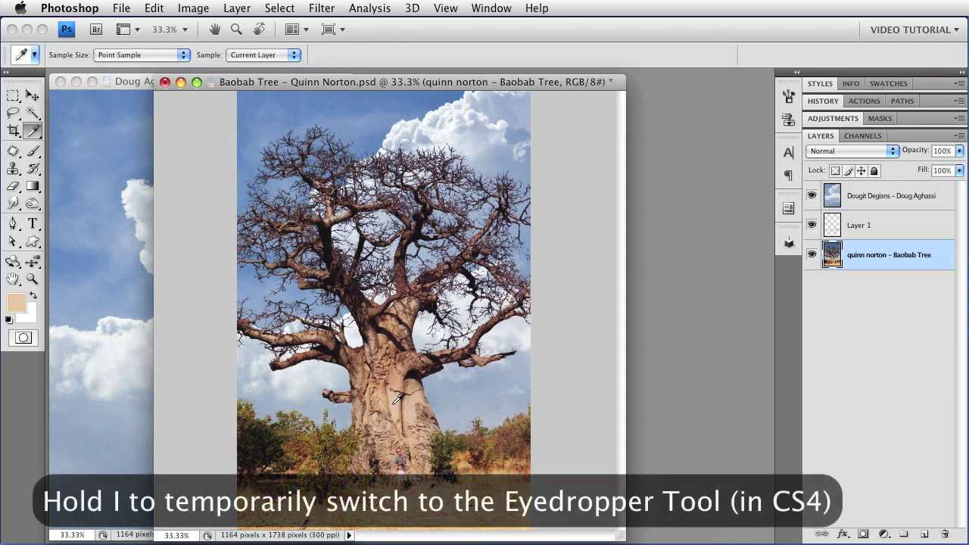
left_click(842, 227)
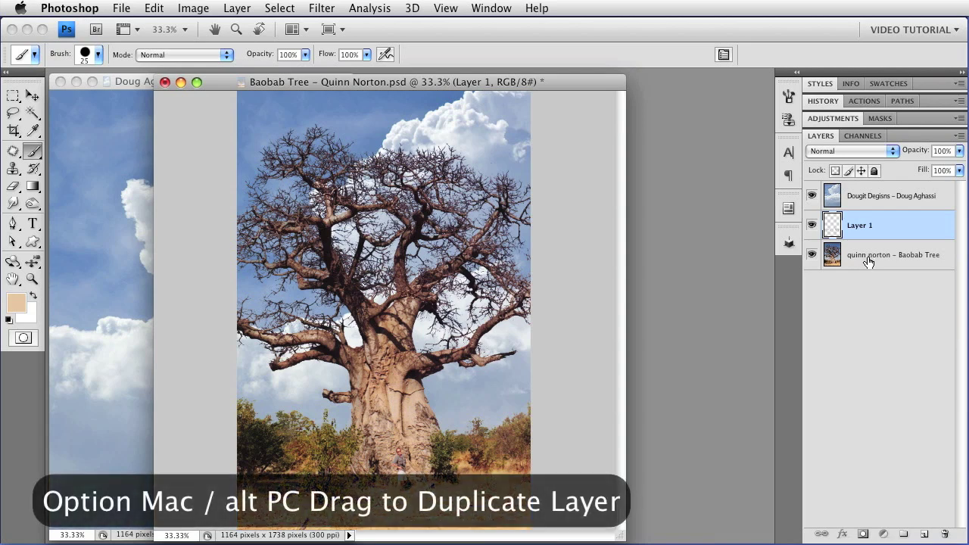
Step: Place a copy of the Baobab Tree layer at the top of the stack with an all-black mask
left_click_drag(869, 261, 877, 196)
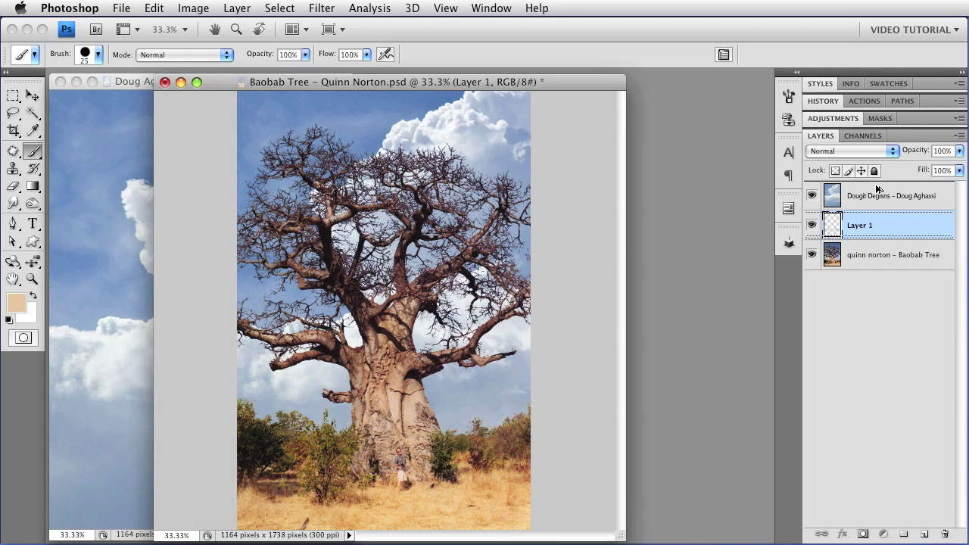
left_click_drag(877, 187, 877, 191)
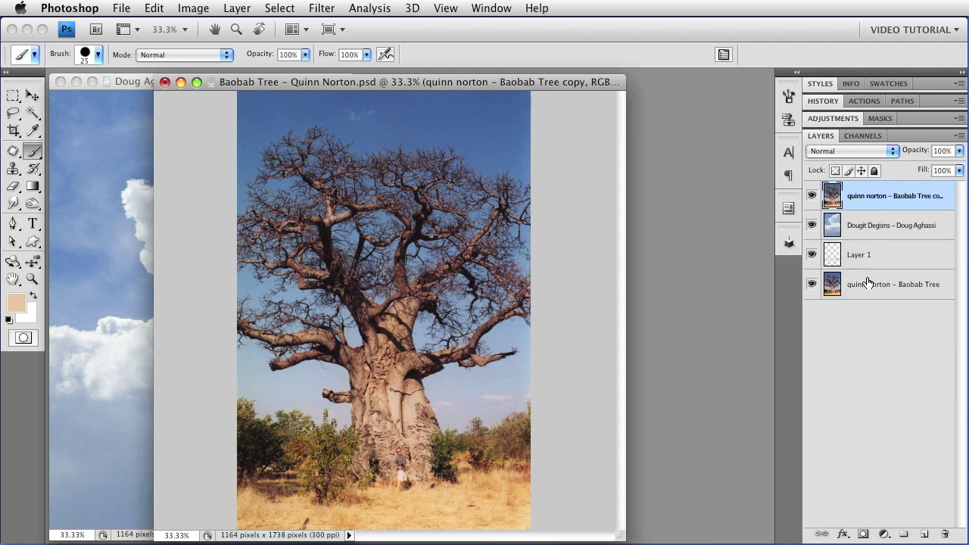
left_click(864, 535, "alt")
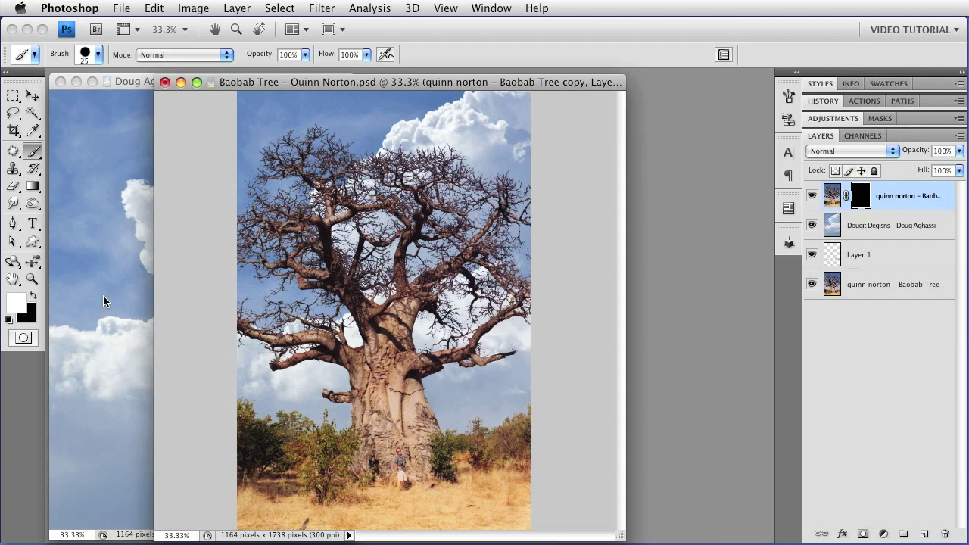
Step: Select the tree copy's mask and brush a white stroke on the canvas to reveal the tree
left_click(861, 199)
left_click_drag(267, 339, 269, 341)
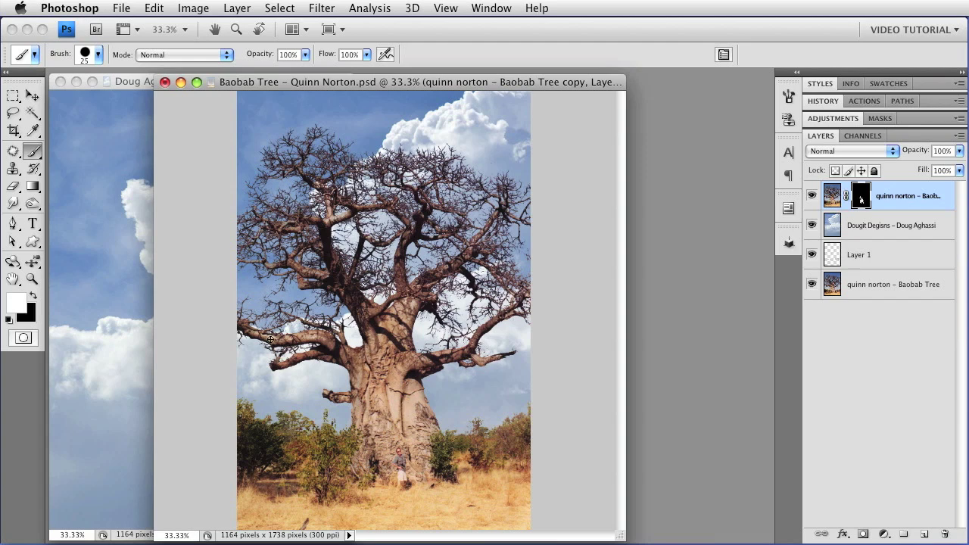